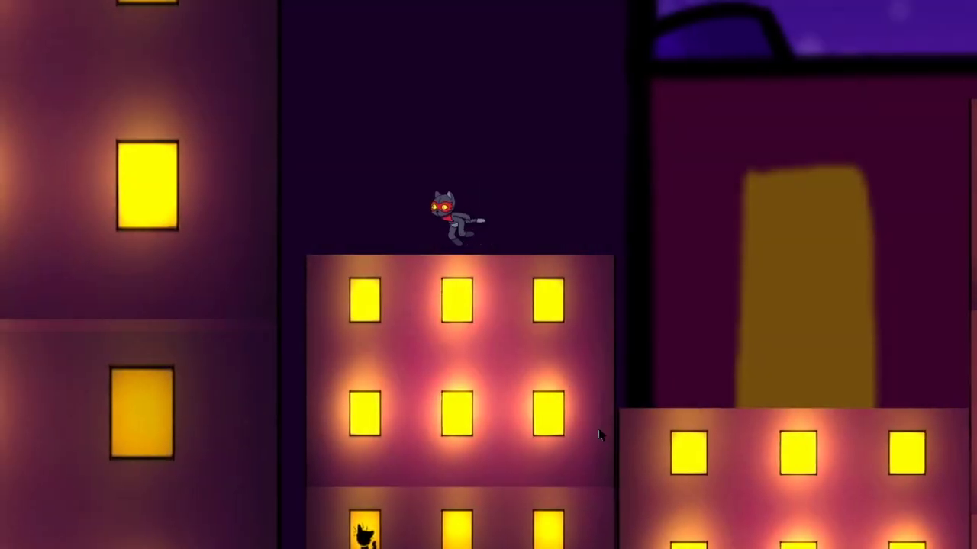
Search YouTube for 'lilypichu outro song' and scroll through the matching videos.
key("Left")
key("Right")
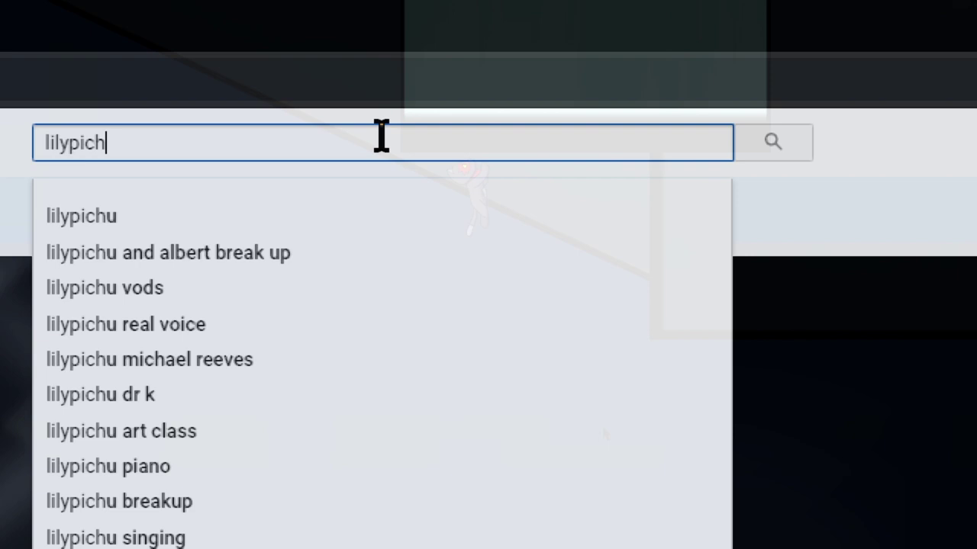
type(" outro song")
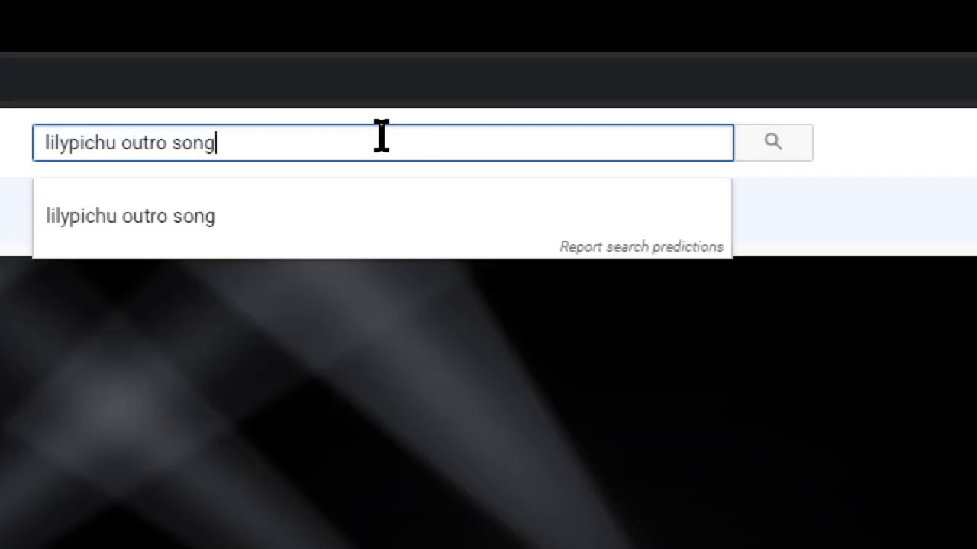
key("Return")
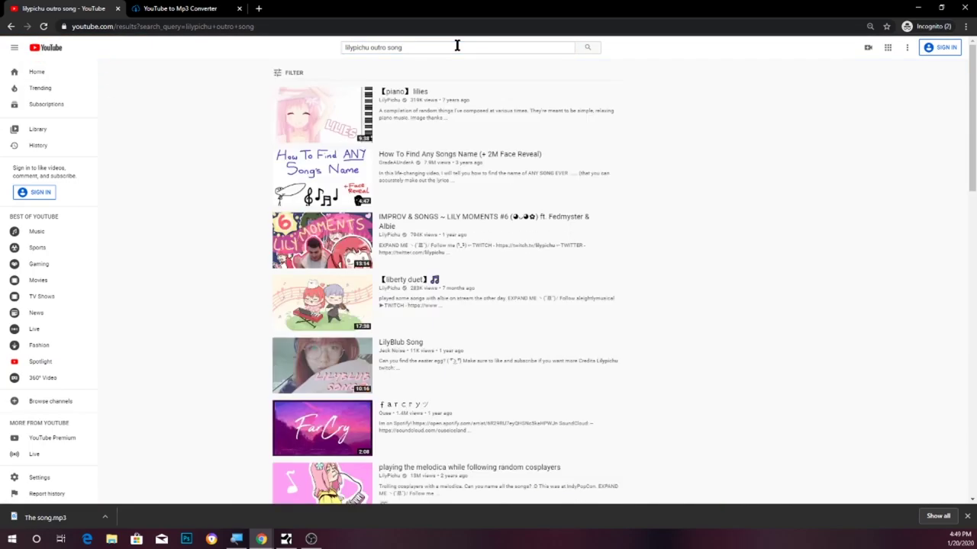
scroll(435, 144, "down", 9)
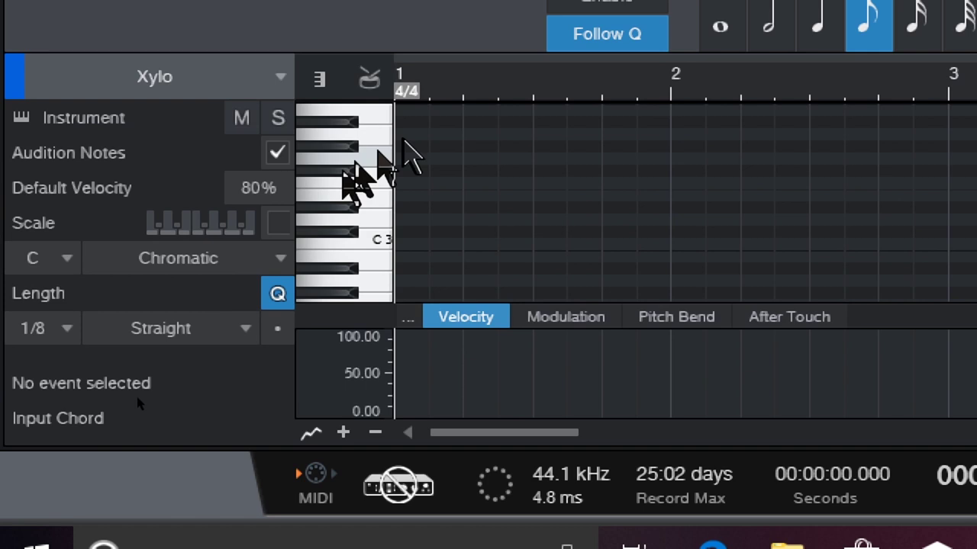
Draw the opening Xylo notes: a D3 eighth on beat 1, then two A3 eighths.
left_click(422, 219)
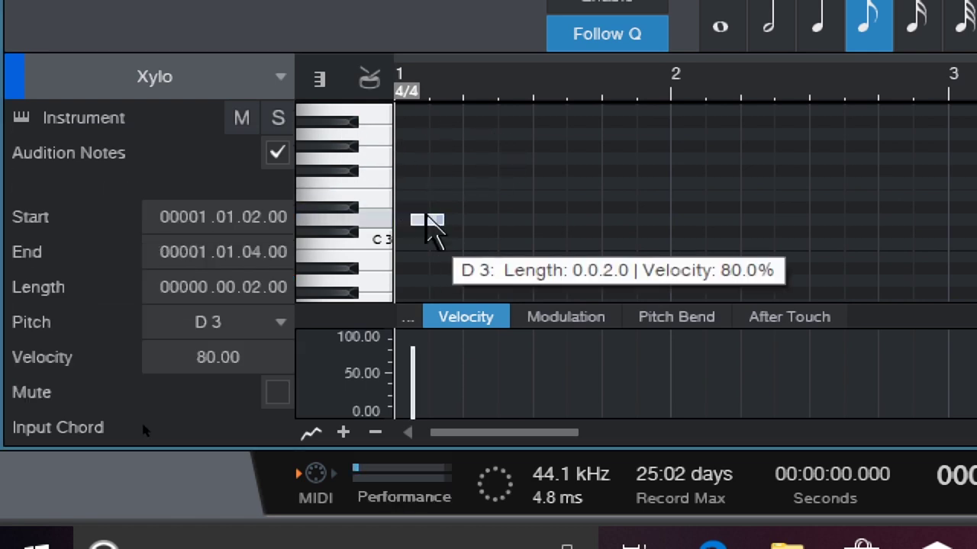
key("alt+Left")
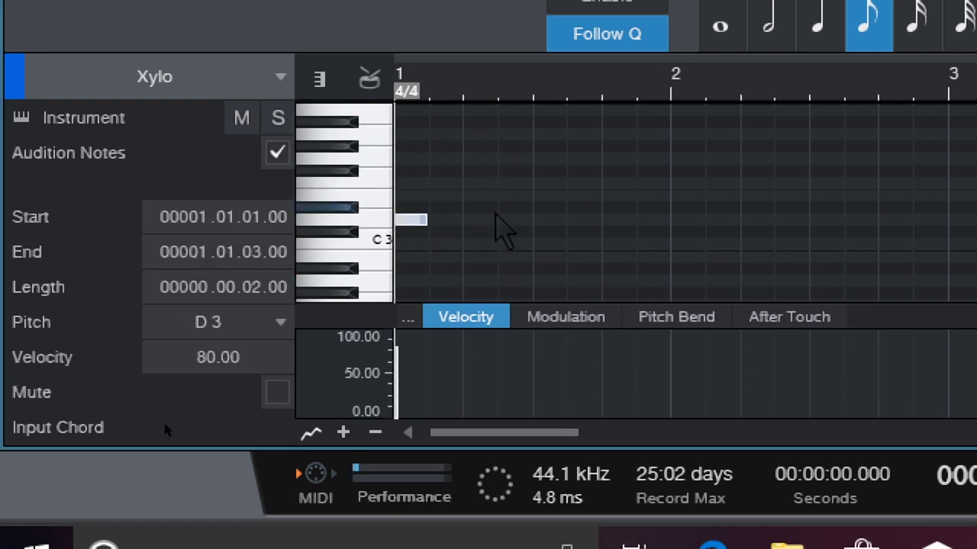
left_click(458, 158)
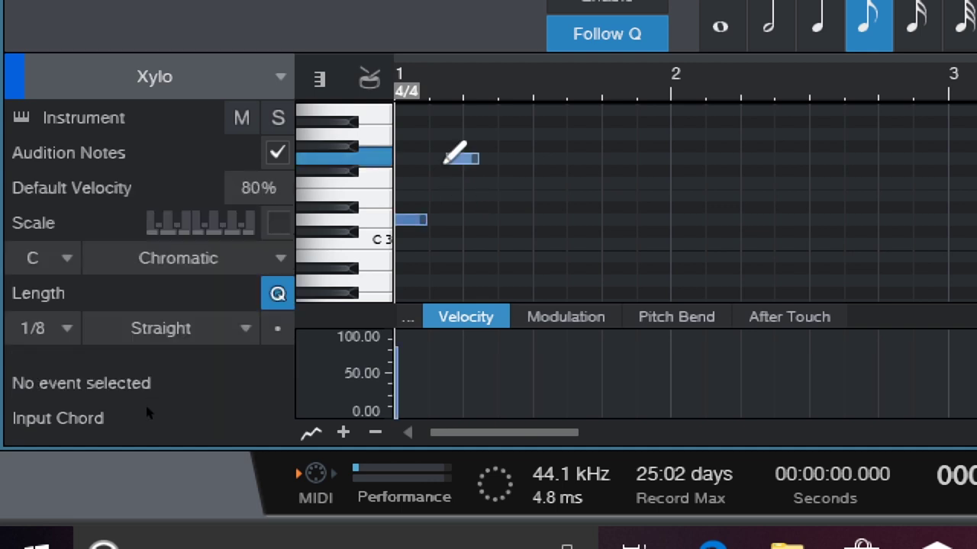
key("alt+Up")
key("alt+Up")
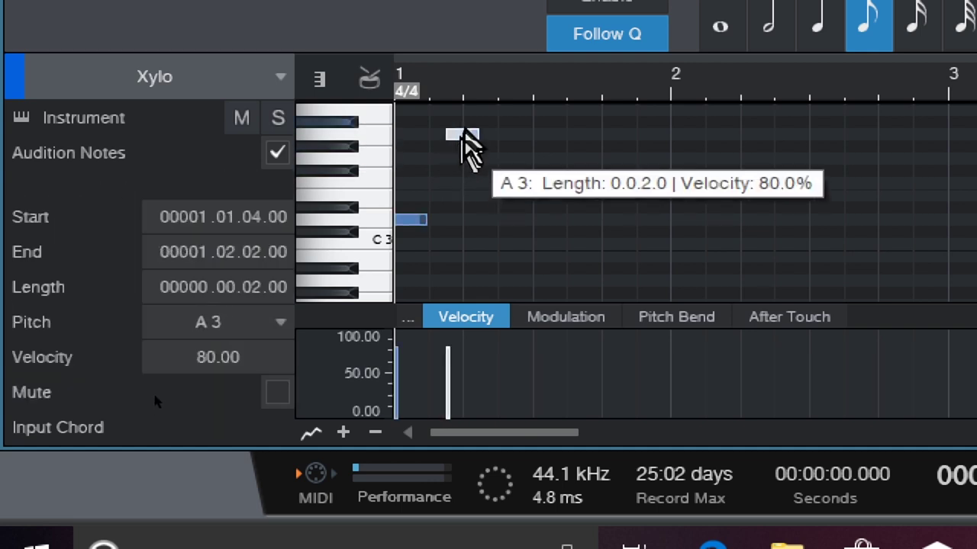
left_click(506, 149)
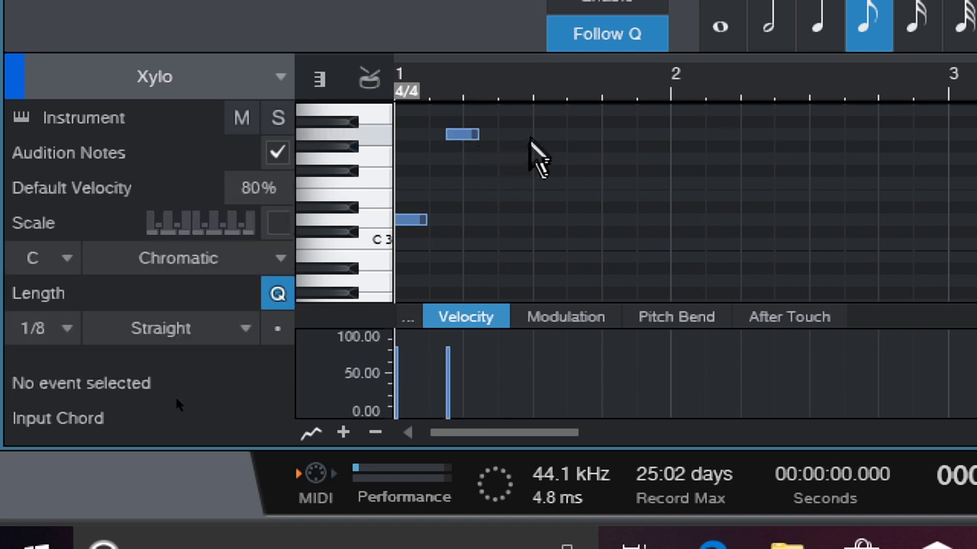
left_click(520, 126)
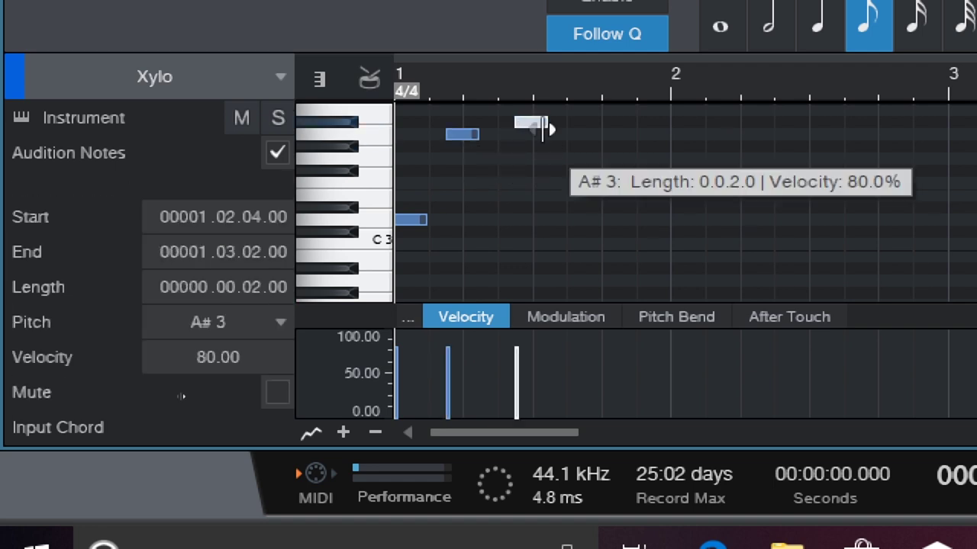
key("alt+Left")
key("alt+Down")
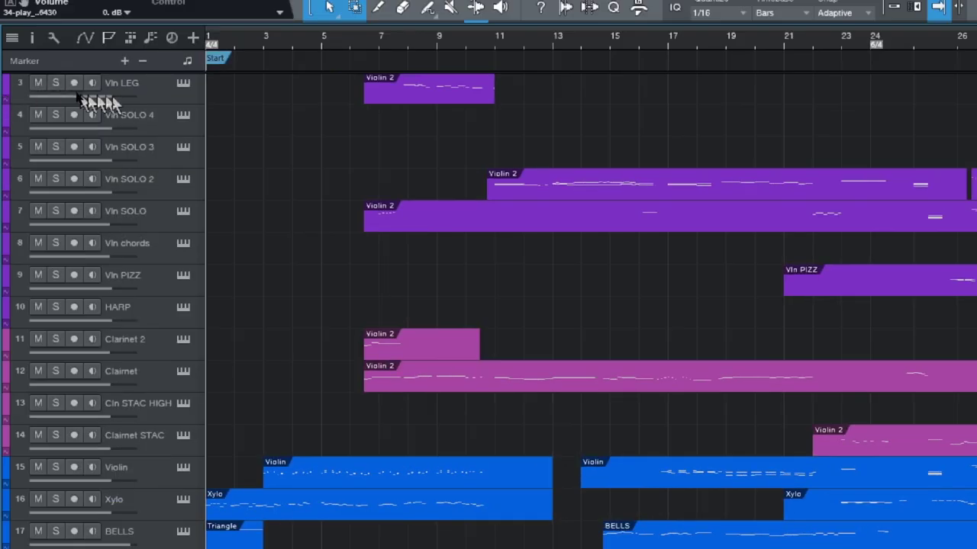
Start playback of the arrangement from bar 1 and scroll up to the top tracks.
key("space")
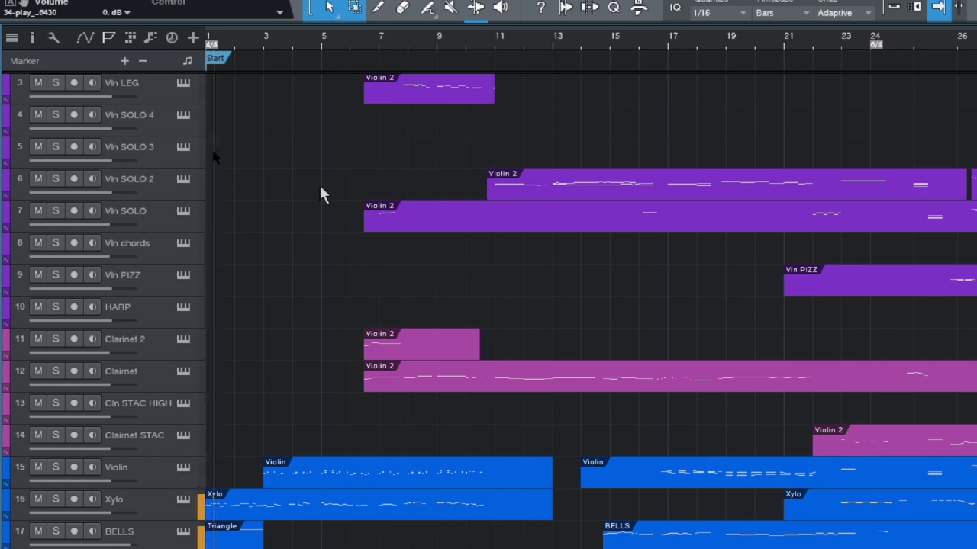
scroll(320, 142, "up", 2)
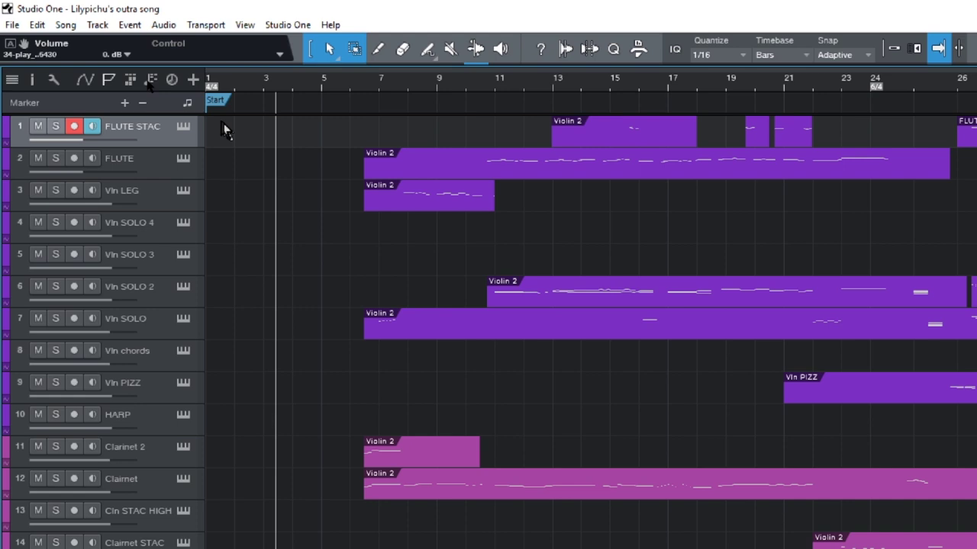
Jump the playhead along the ruler through the flute and violin passages, ending near bar 10.
scroll(217, 133, "up", 2)
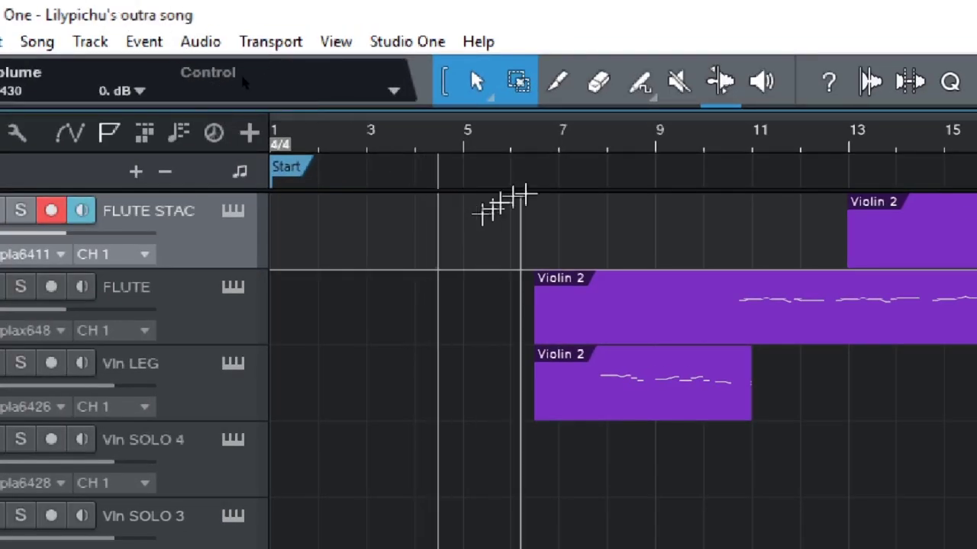
left_click(592, 153)
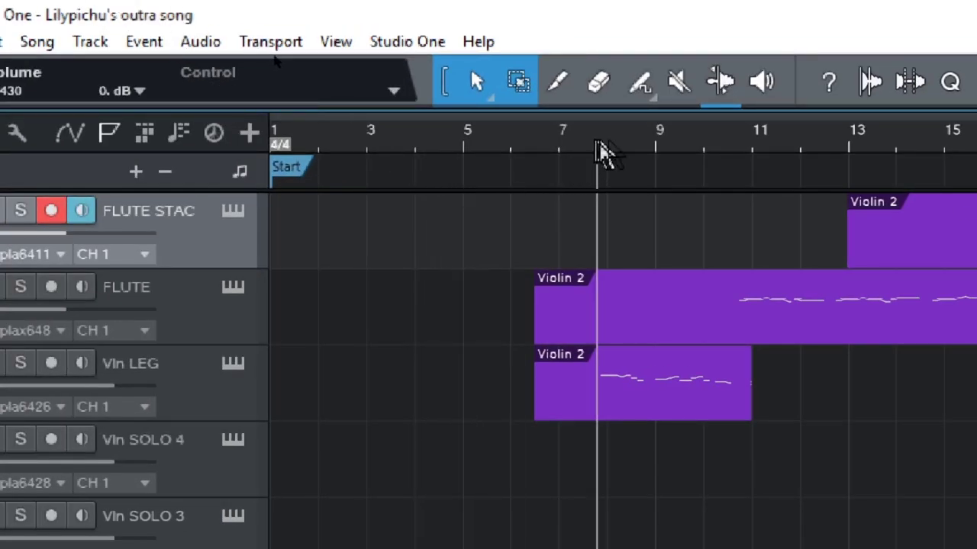
left_click(711, 157)
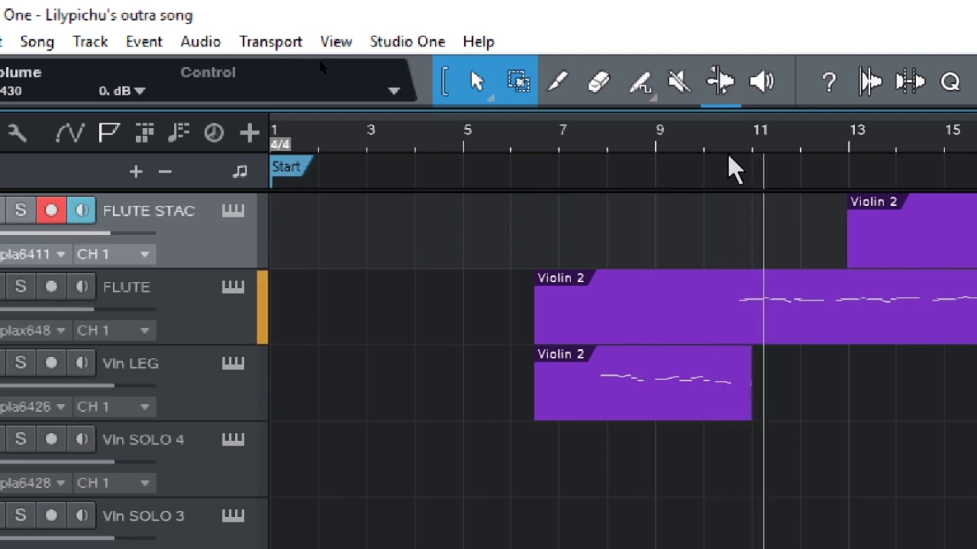
left_click(723, 161)
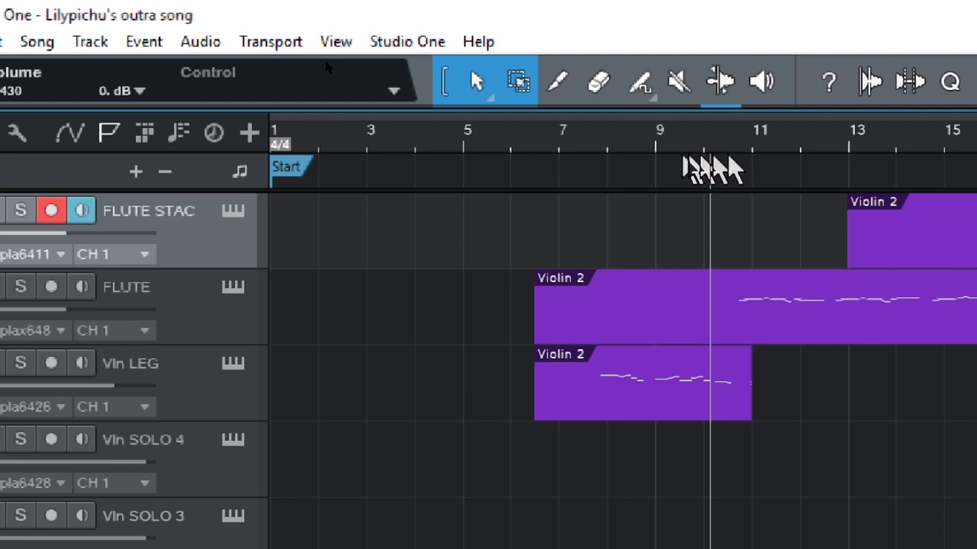
Replay the passage toward bar 18 and stop playback at about bar 17.8.
key("space")
key("g")
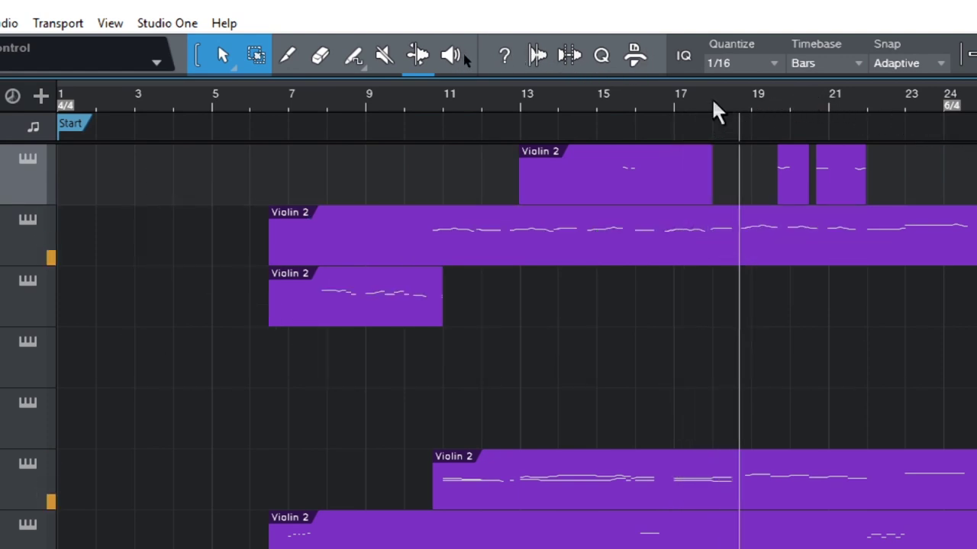
left_click(710, 110)
key("space")
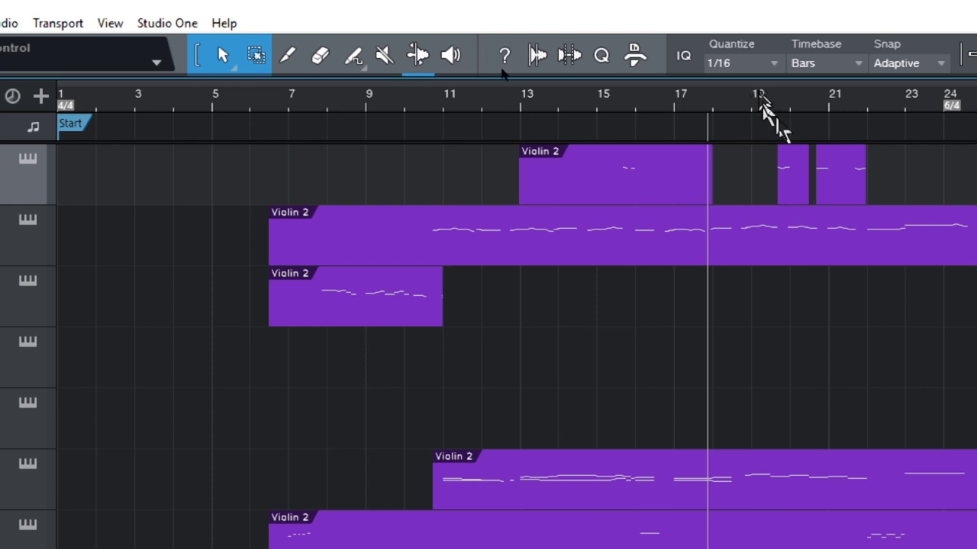
scroll(802, 175, "down", 6)
scroll(855, 352, "up", 2)
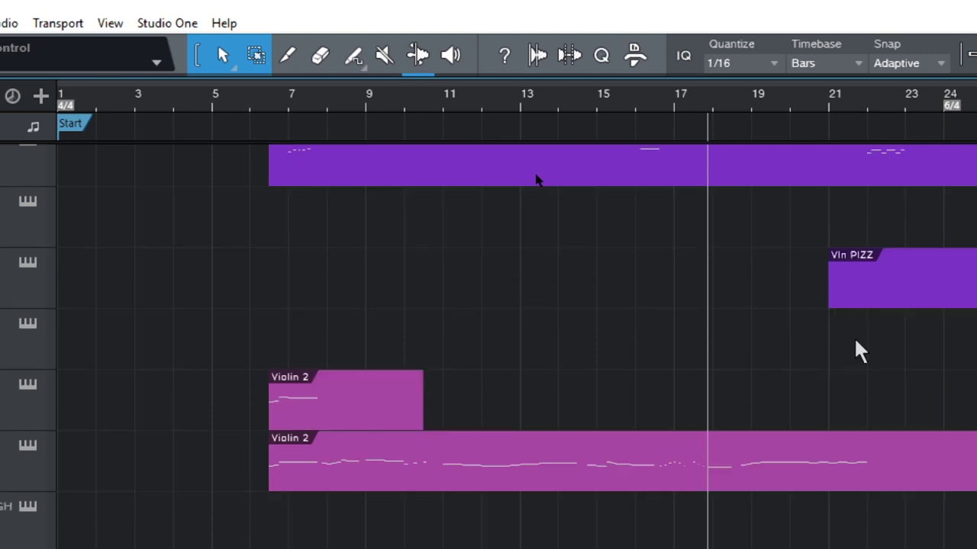
scroll(856, 340, "up", 1)
scroll(857, 338, "down", 1)
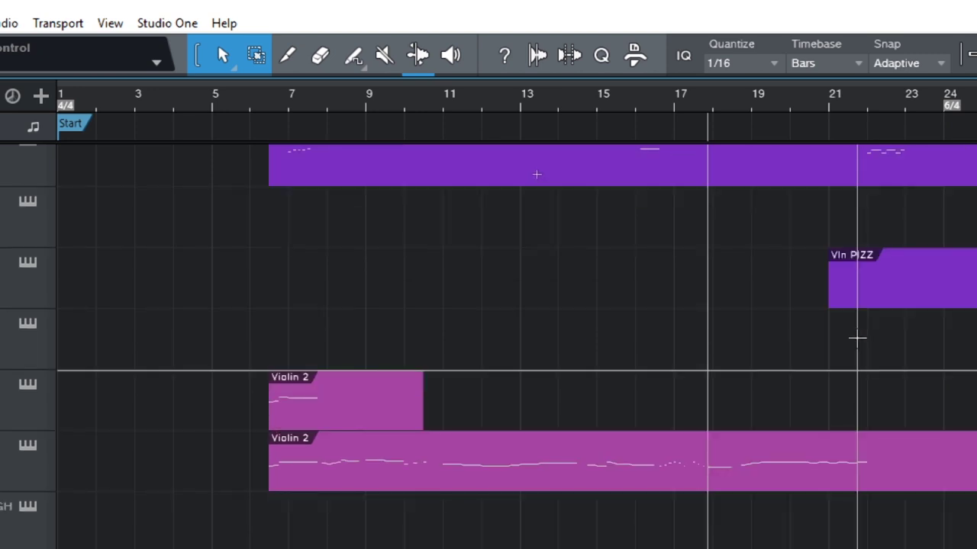
scroll(857, 338, "down", 3)
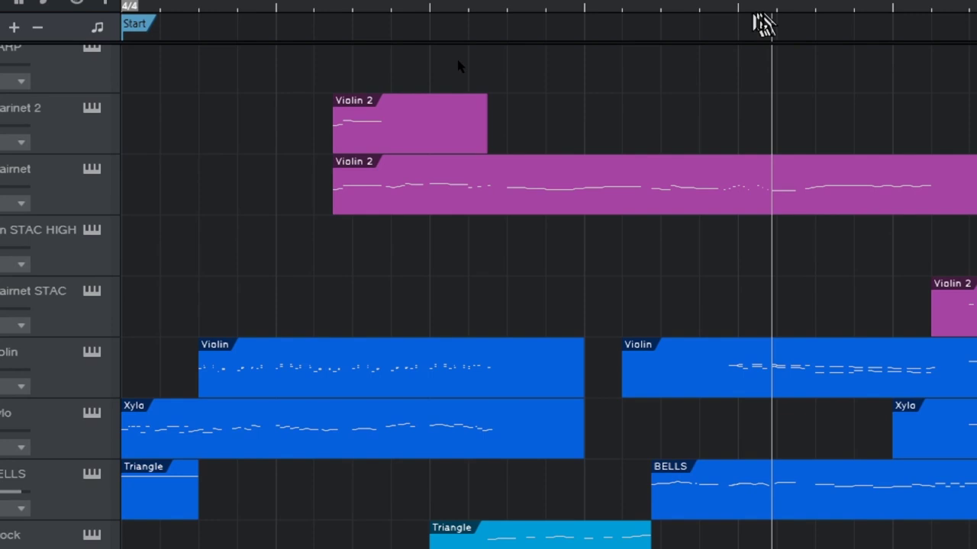
scroll(916, 126, "up", 4)
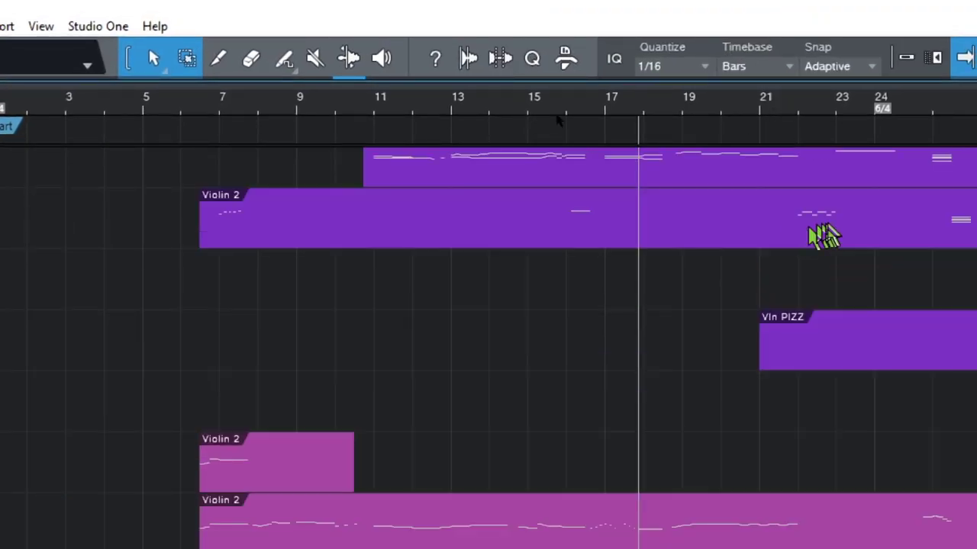
scroll(824, 237, "up", 3)
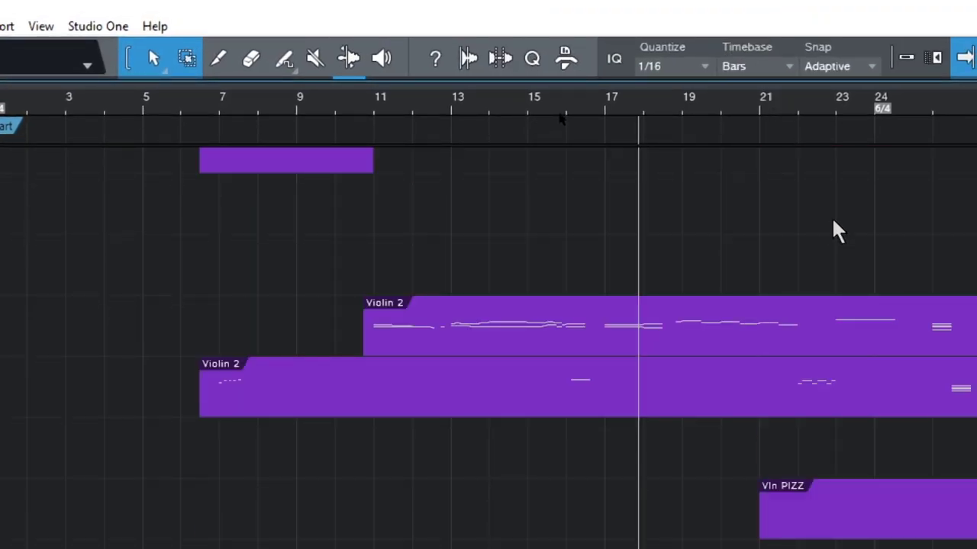
scroll(833, 224, "up", 3)
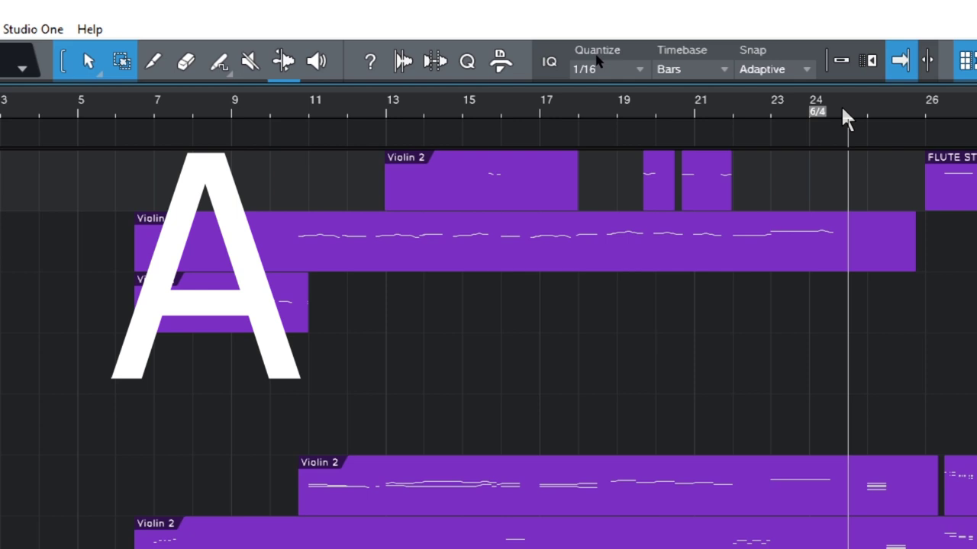
Stop playback, set the play position just past bar 24, and scroll the arrangement right.
key("space")
left_click(846, 124)
scroll(872, 171, "right", 3)
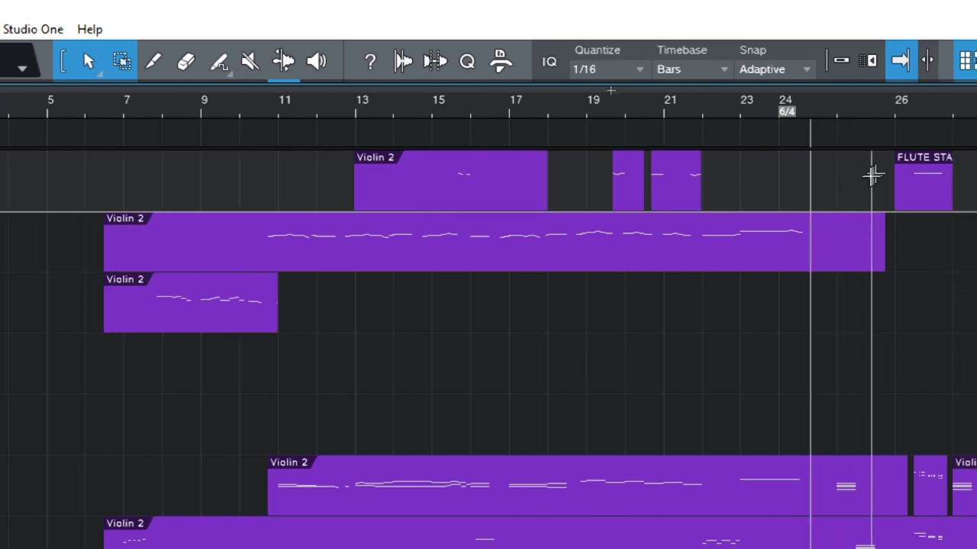
scroll(869, 183, "right", 4)
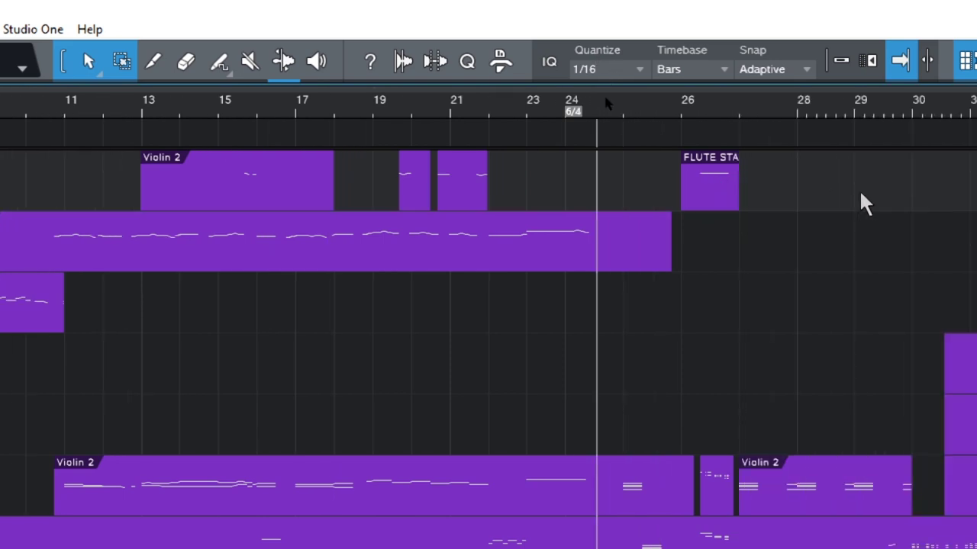
scroll(862, 203, "right", 1)
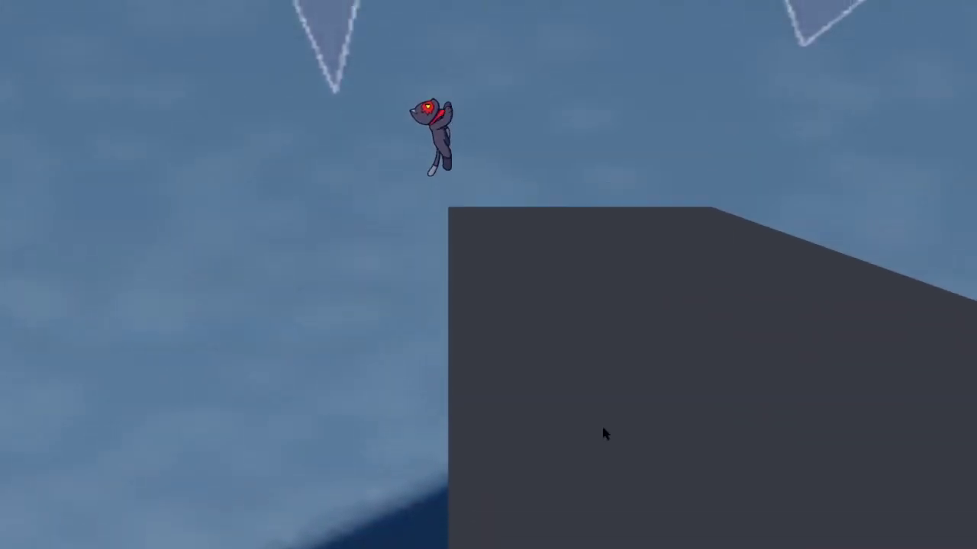
Climb the first cyan walls, land on the platform, and run toward the tall wall.
key("Right")
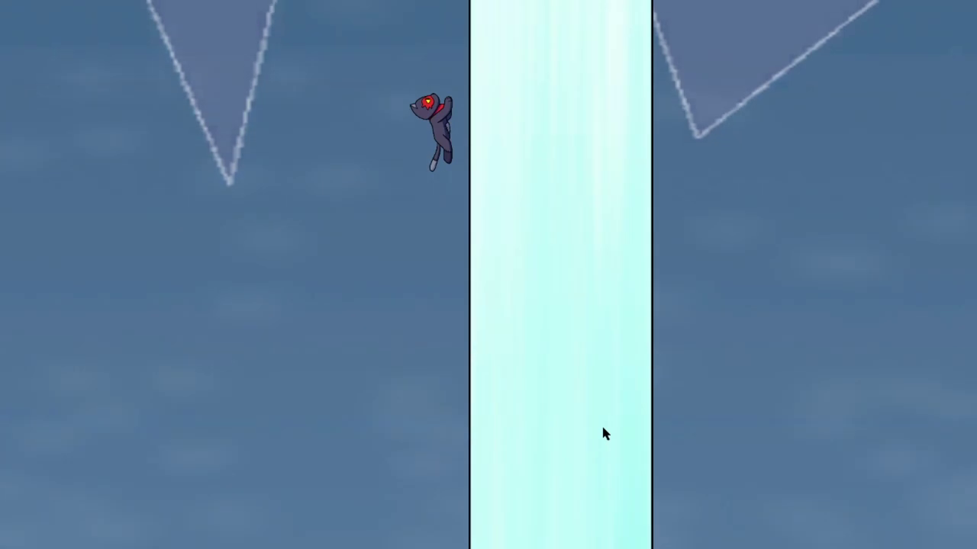
key("Right")
key("Up")
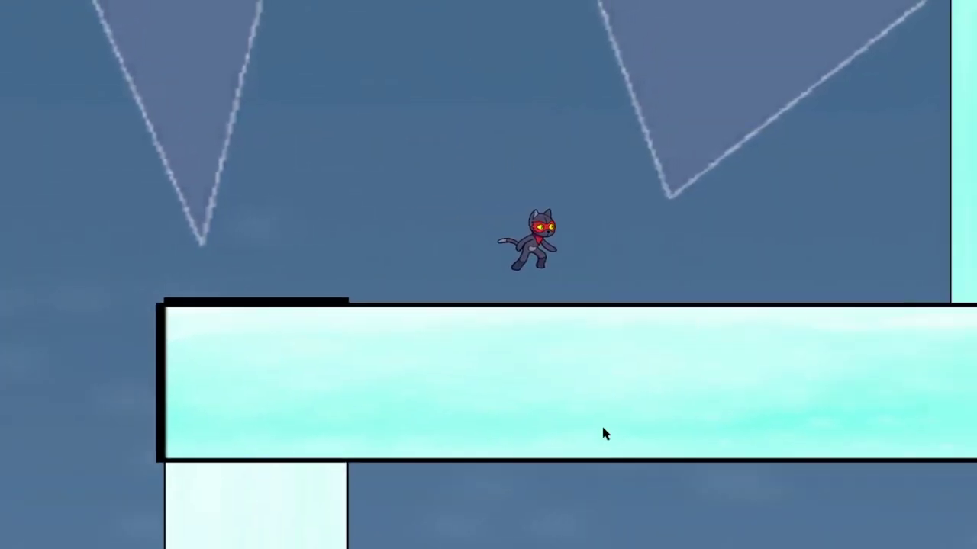
key("Up")
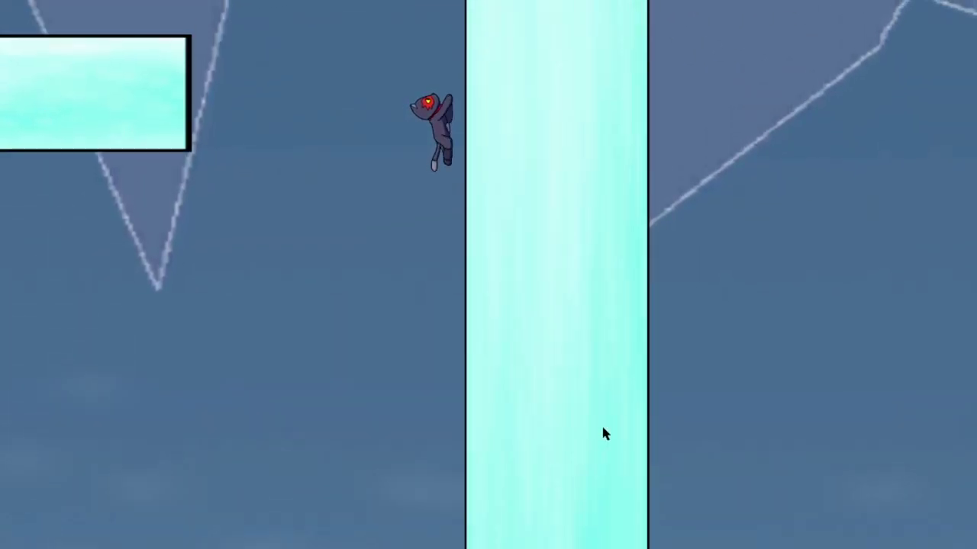
key("Left")
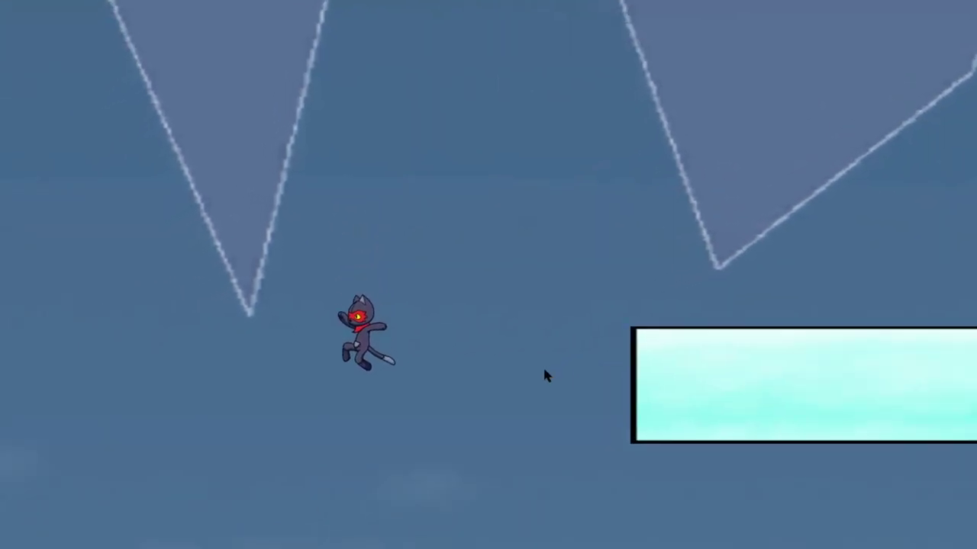
key("Up")
Leap to the tall cyan pillar, climb it, and jump between pillar and platform.
key("Right")
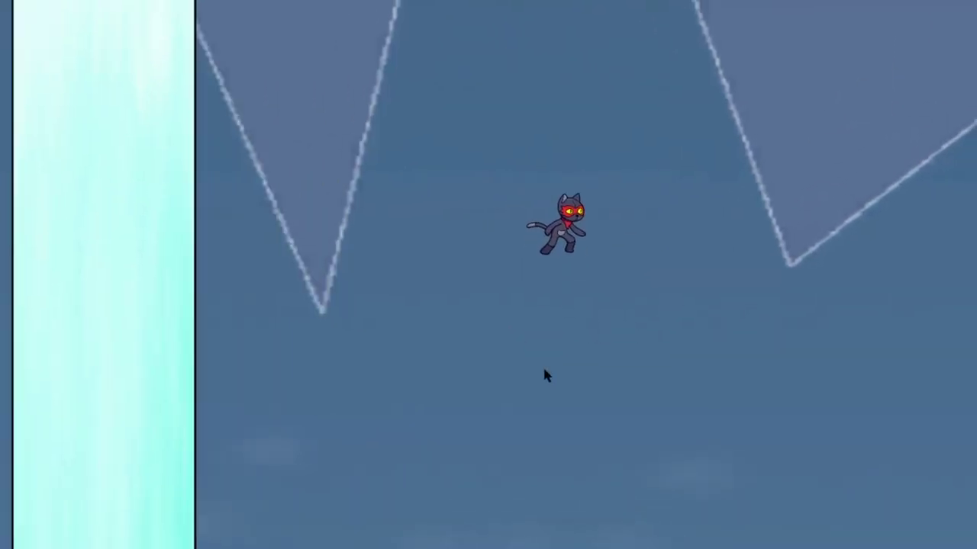
key("Left")
key("Up")
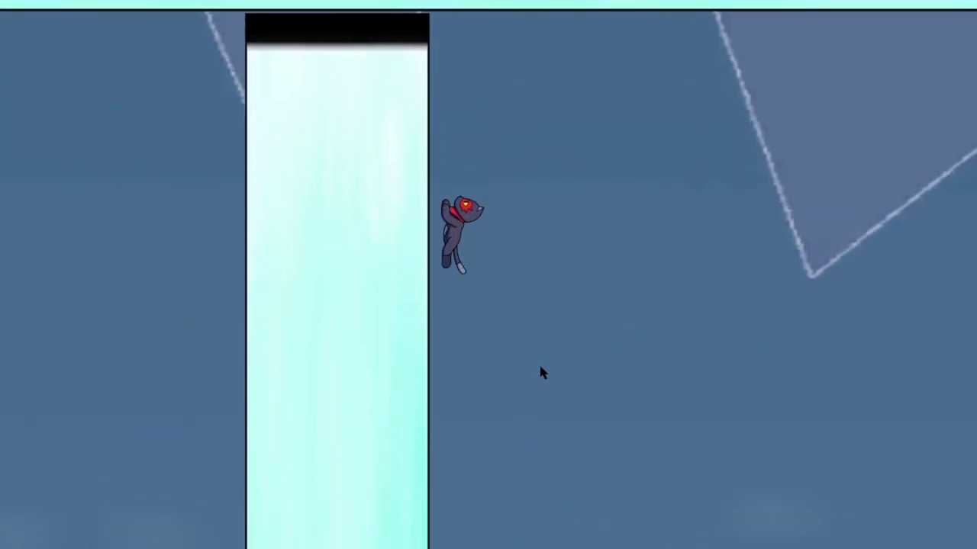
key("Right")
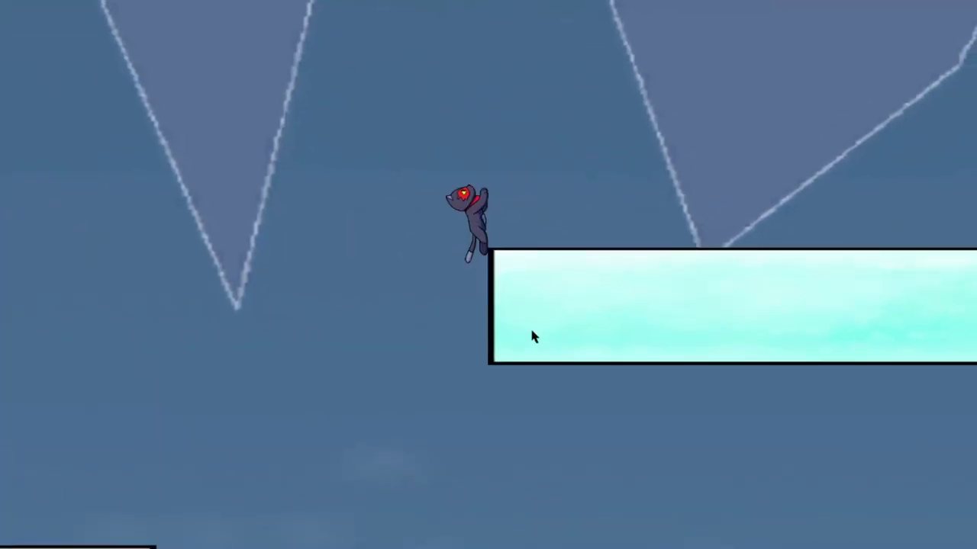
key("Up")
key("Left")
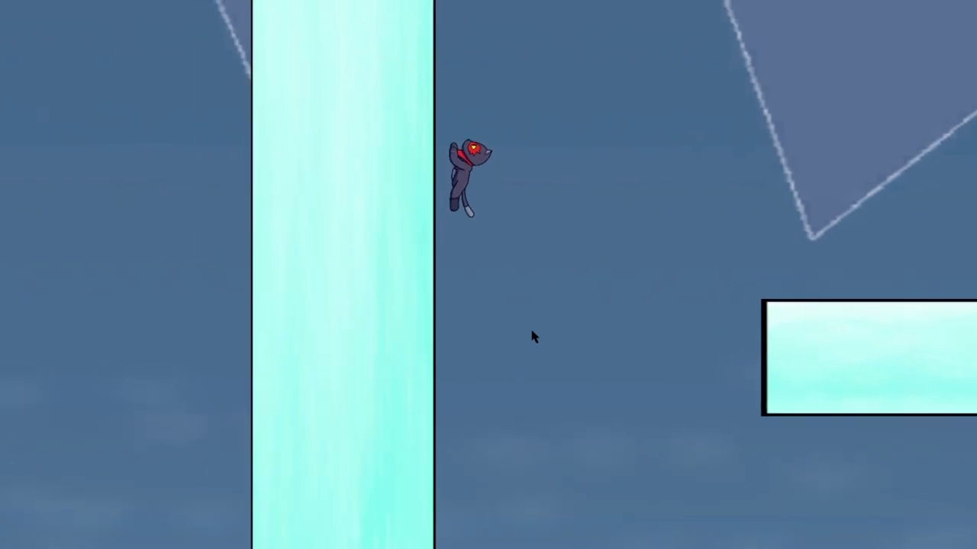